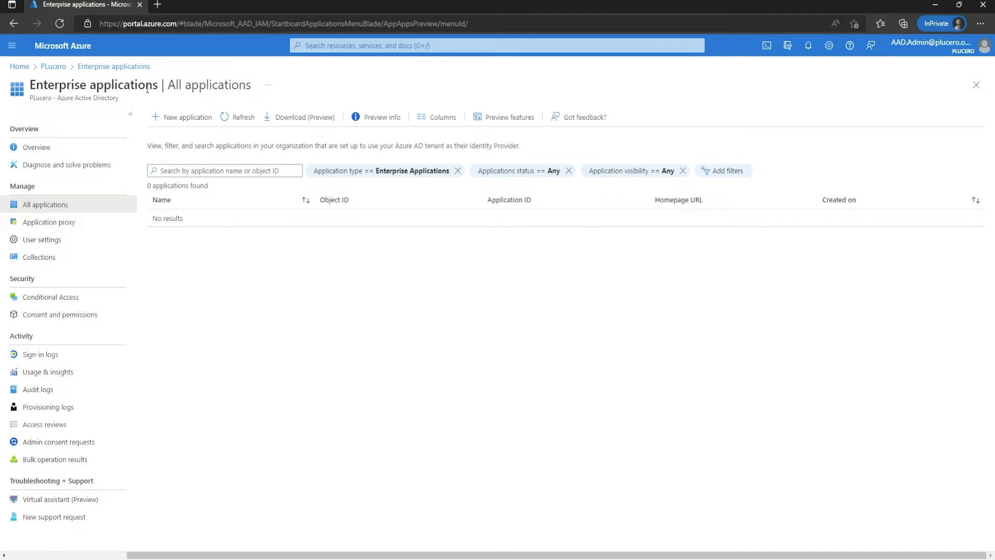
Step: Browse the Azure AD app gallery from the enterprise applications list and review the Salesforce application's details
click(177, 118)
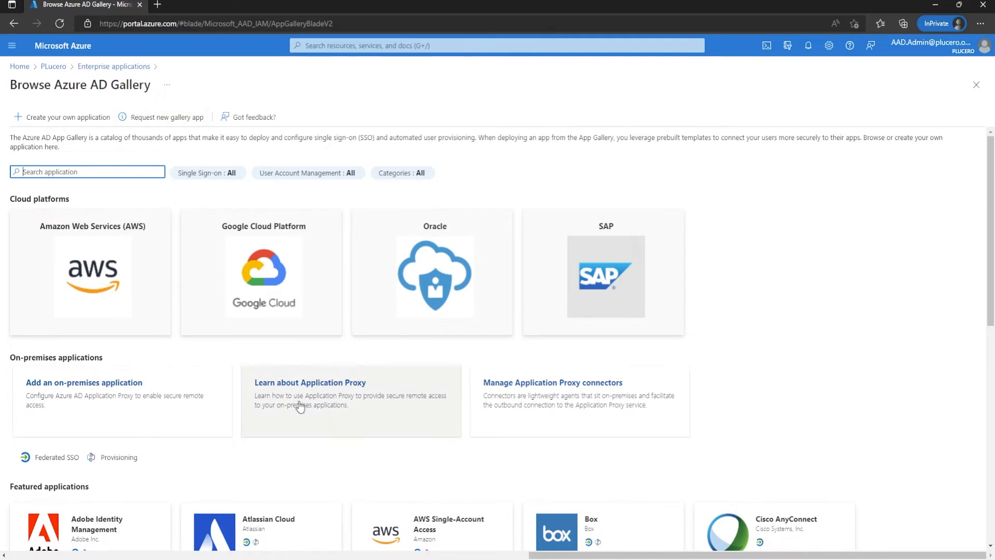
scroll(311, 362, down, 9)
scroll(566, 355, up, 2)
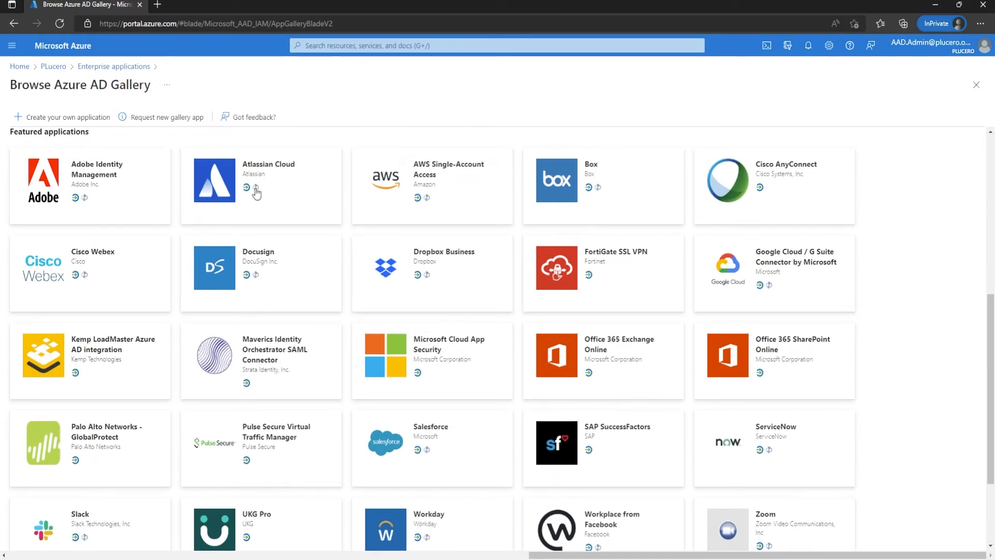
scroll(168, 283, down, 3)
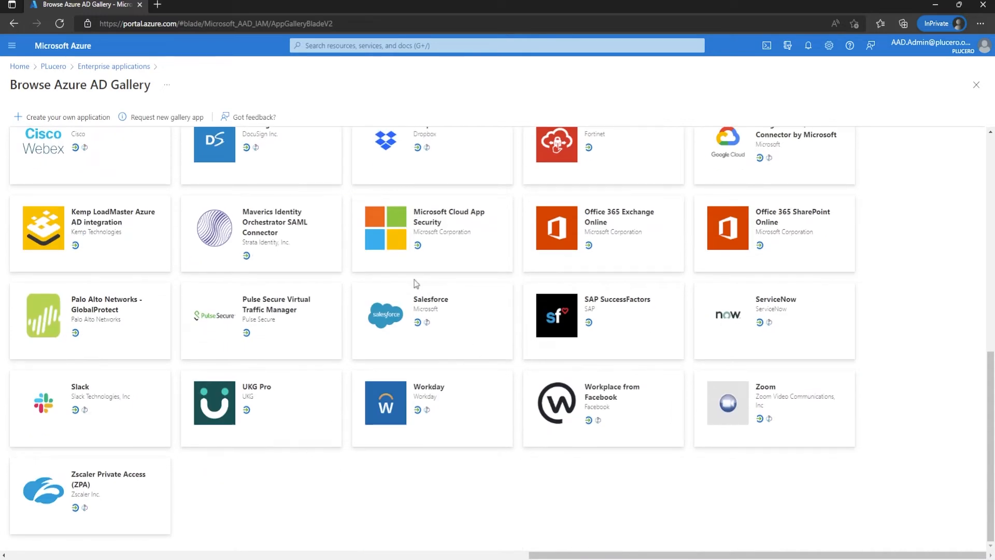
scroll(331, 326, up, 3)
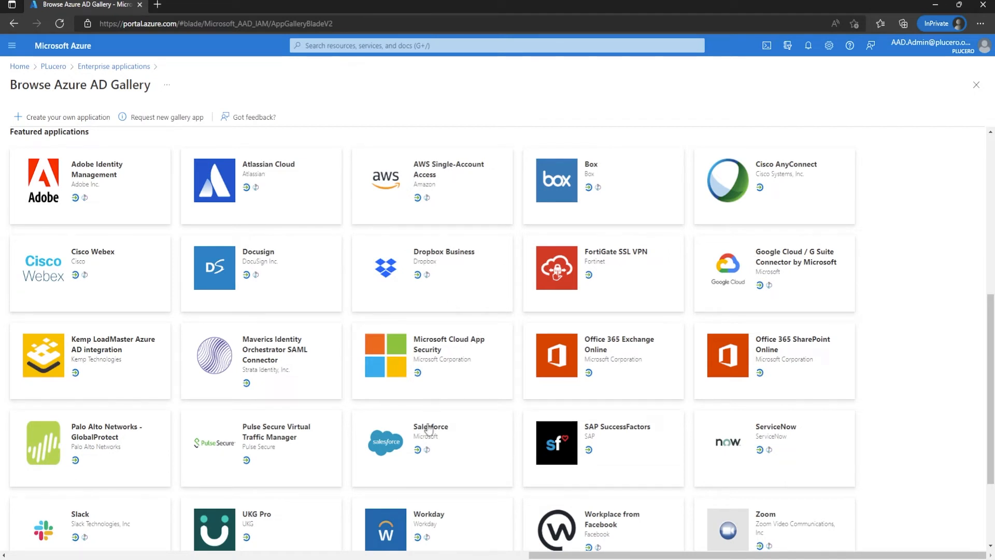
click(395, 429)
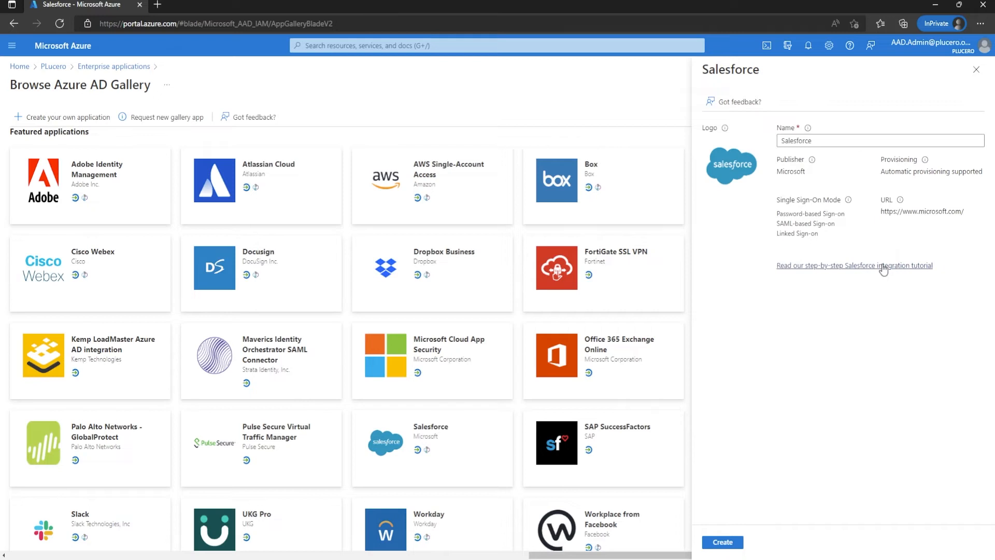
click(976, 71)
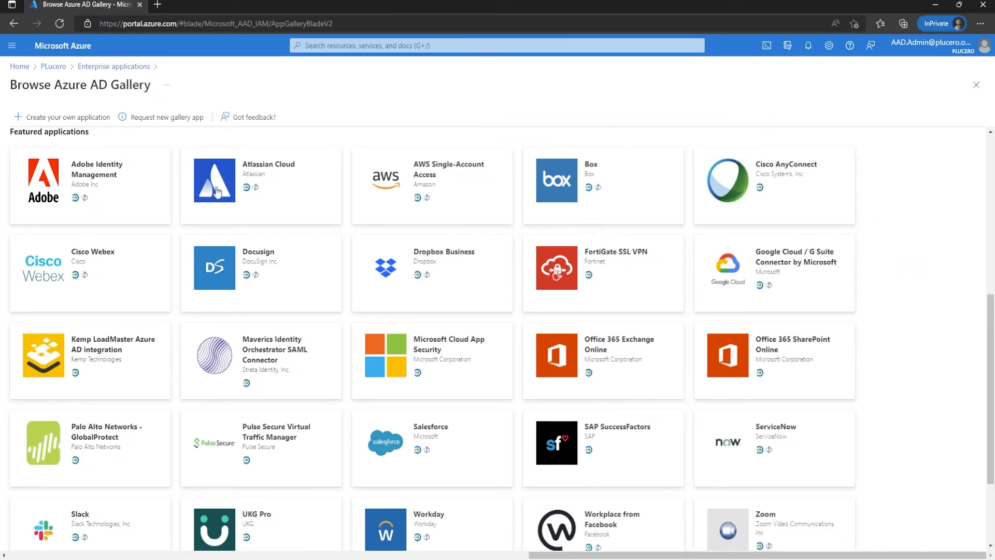
Step: Start a new app registration in the tenant's directory and name it My Test AZ500 App
click(65, 71)
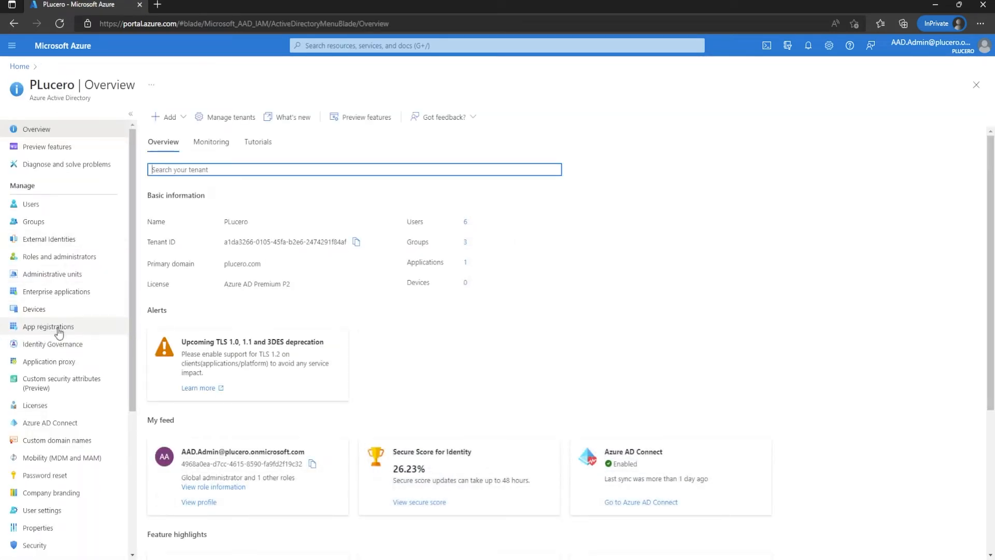
click(57, 330)
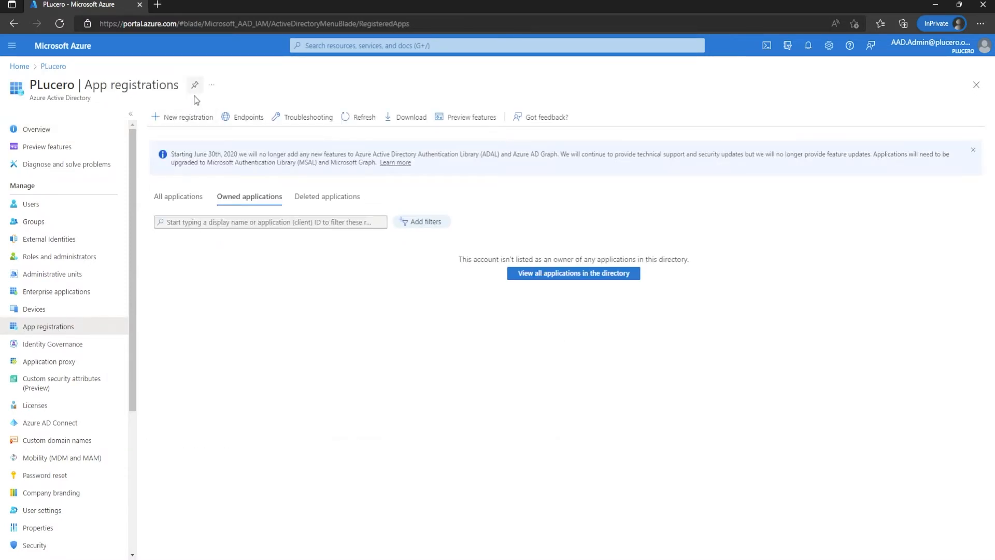
click(187, 121)
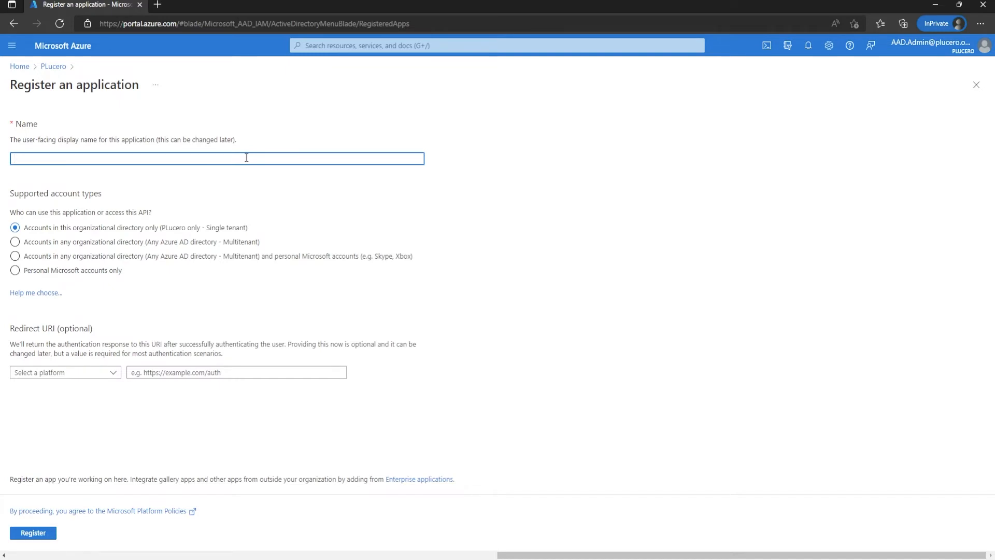
text(My Test AZ500 App)
drag(89, 193, 35, 193)
click(22, 197)
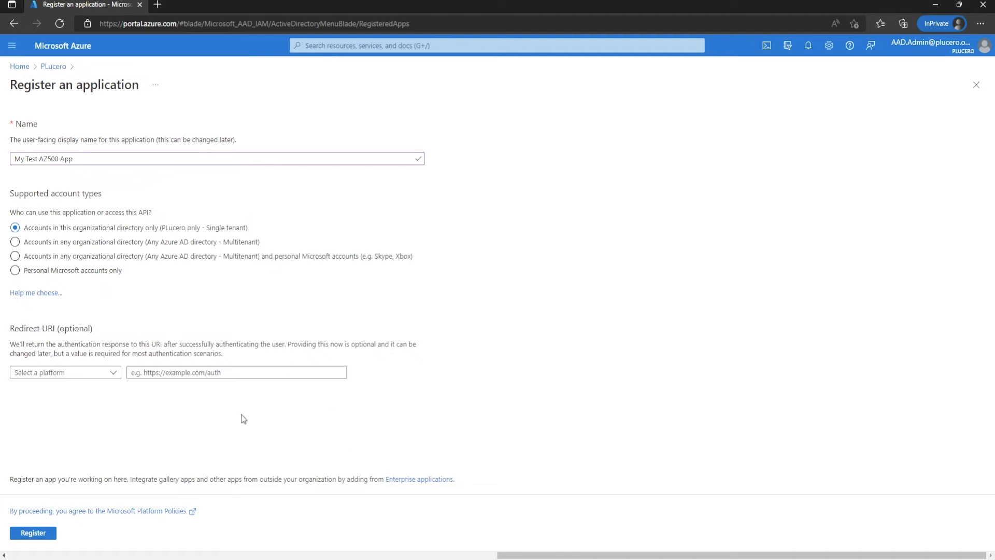
Step: Select Web as the redirect URI platform, leave the URI empty, and register the application
drag(23, 329, 101, 345)
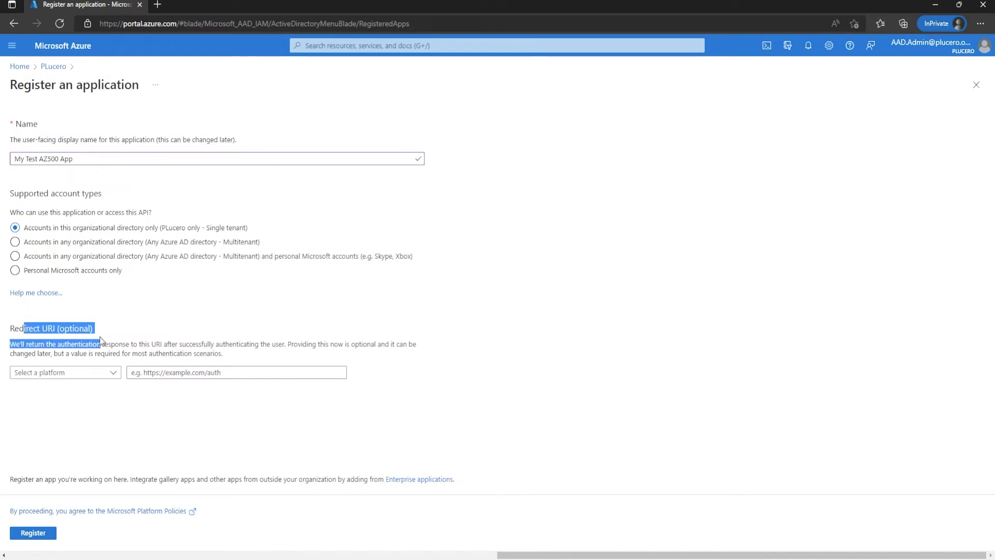
click(175, 319)
double_click(48, 328)
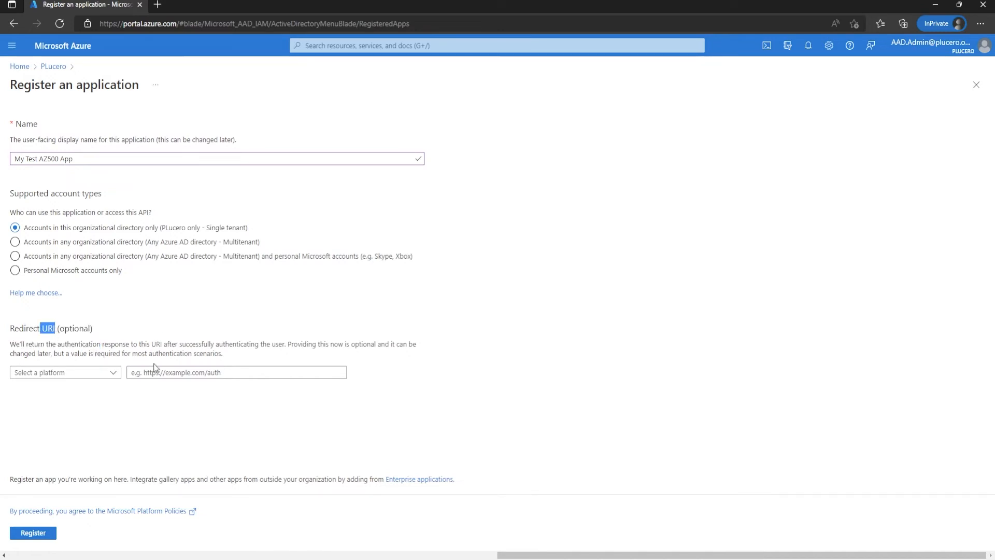
click(89, 375)
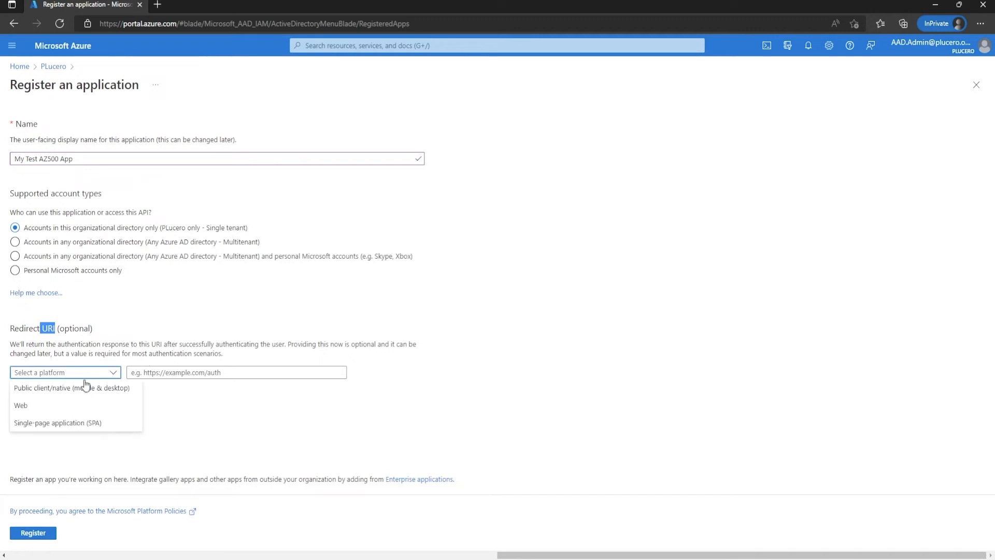
click(42, 406)
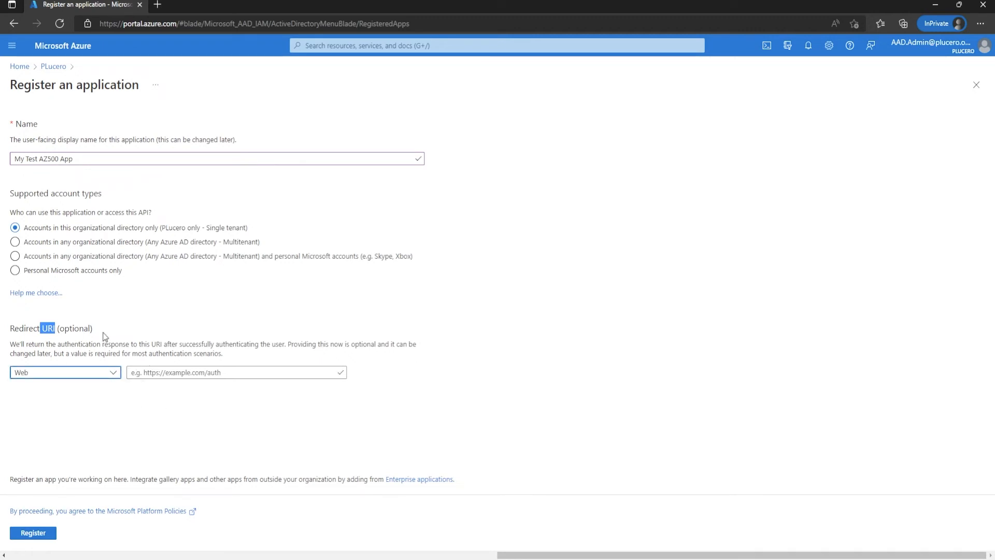
click(202, 373)
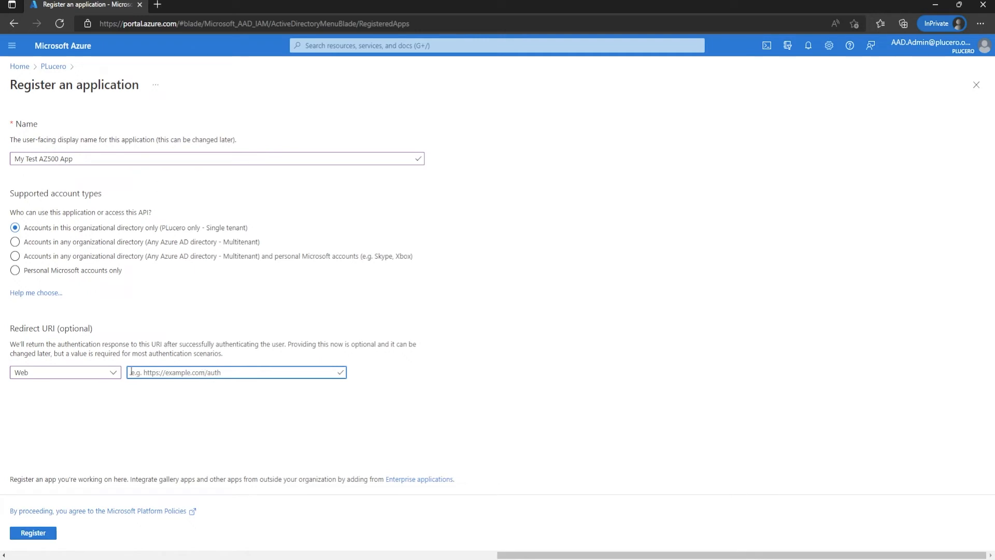
click(142, 393)
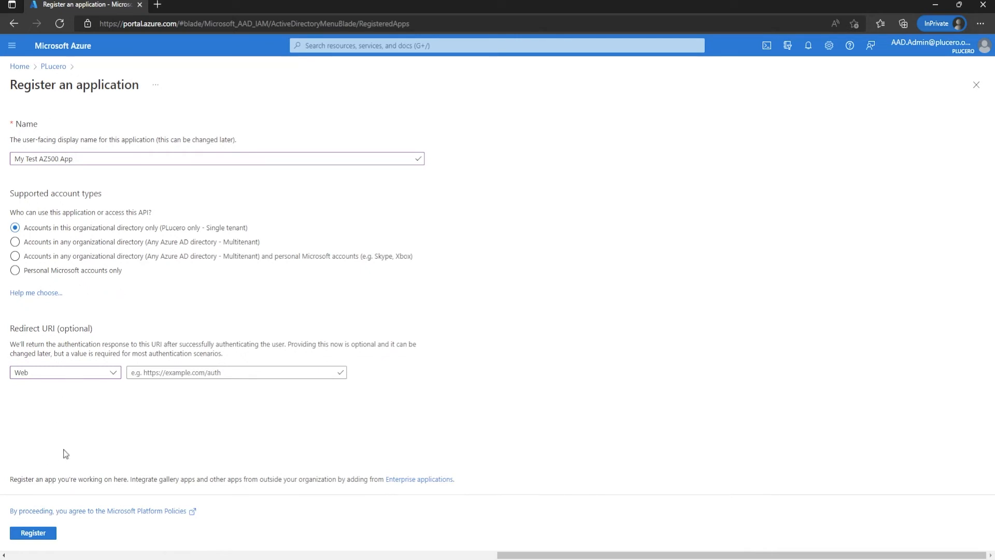
click(44, 537)
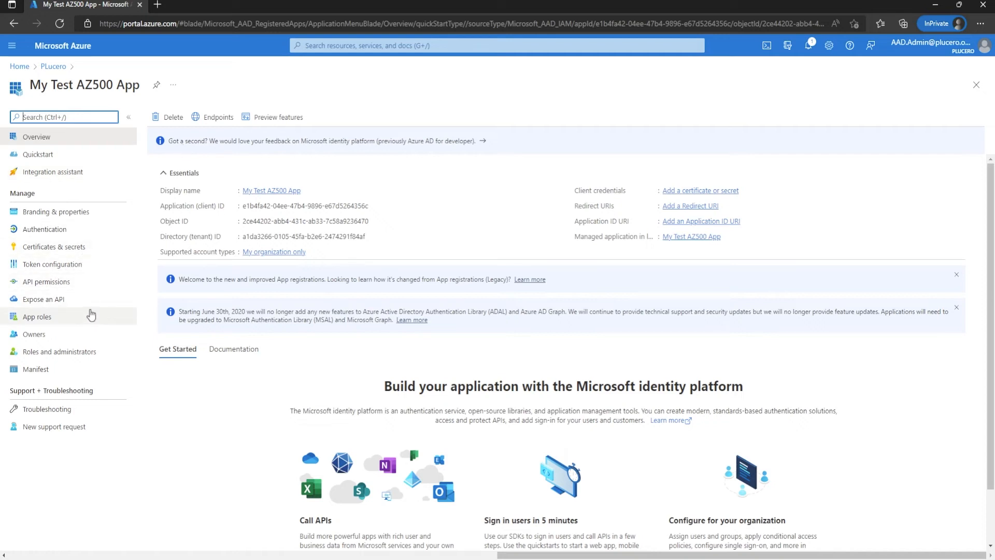
Step: Add a client secret to the app with the description "my app secret" and the recommended 6-month expiry
click(72, 252)
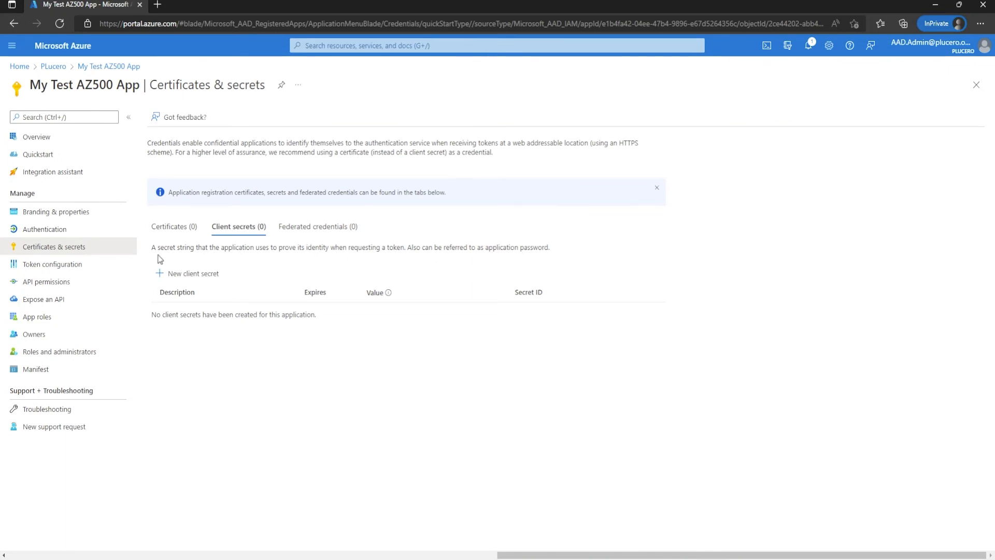
click(172, 228)
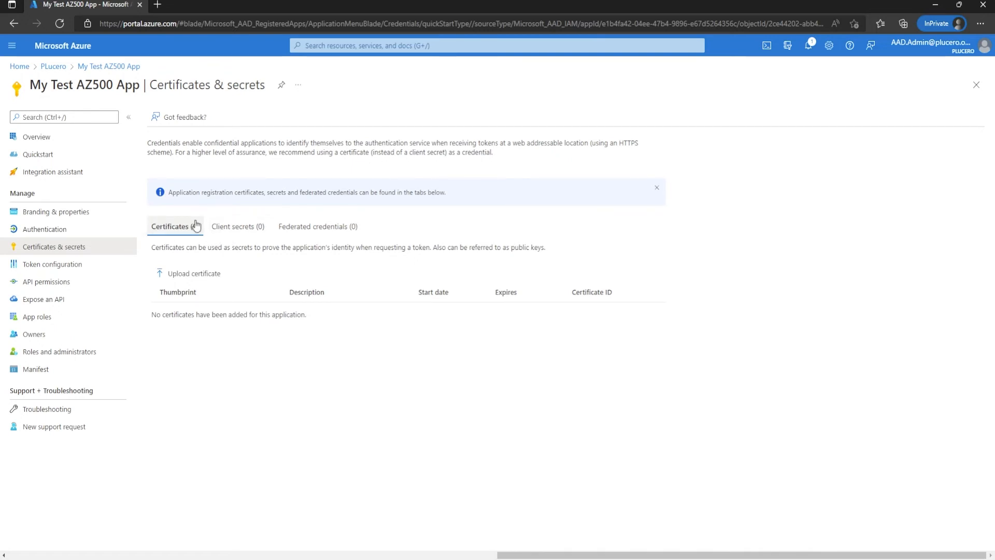
click(231, 232)
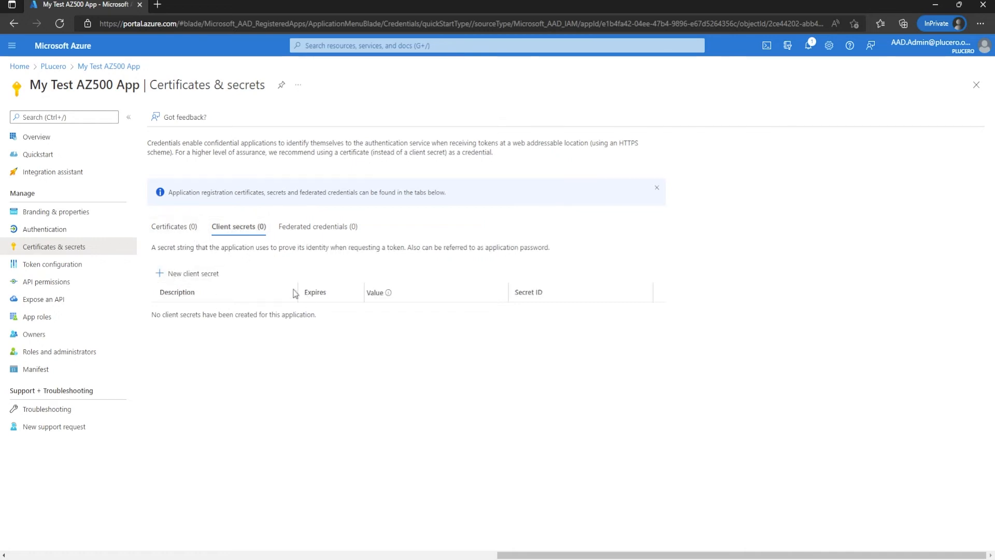
click(207, 285)
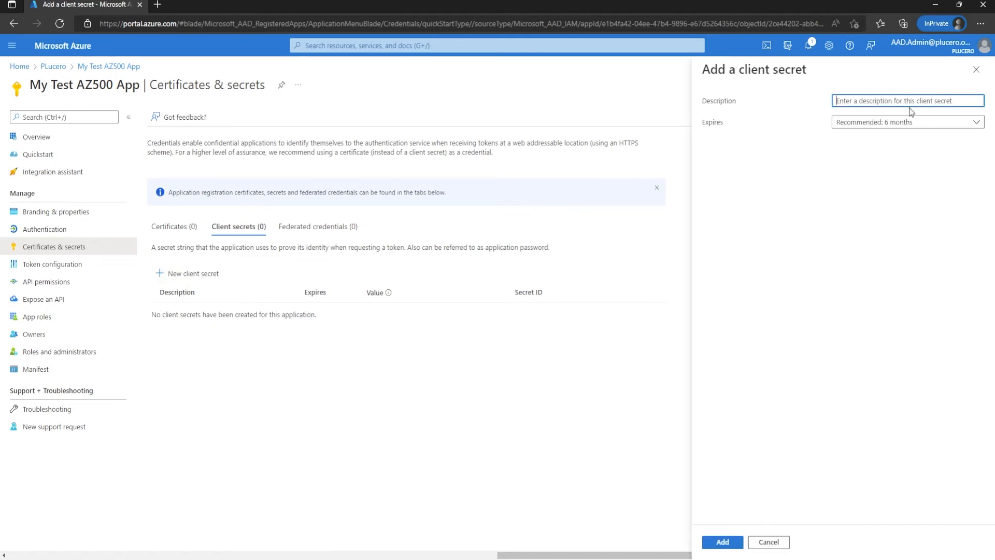
text(my app secret)
click(880, 124)
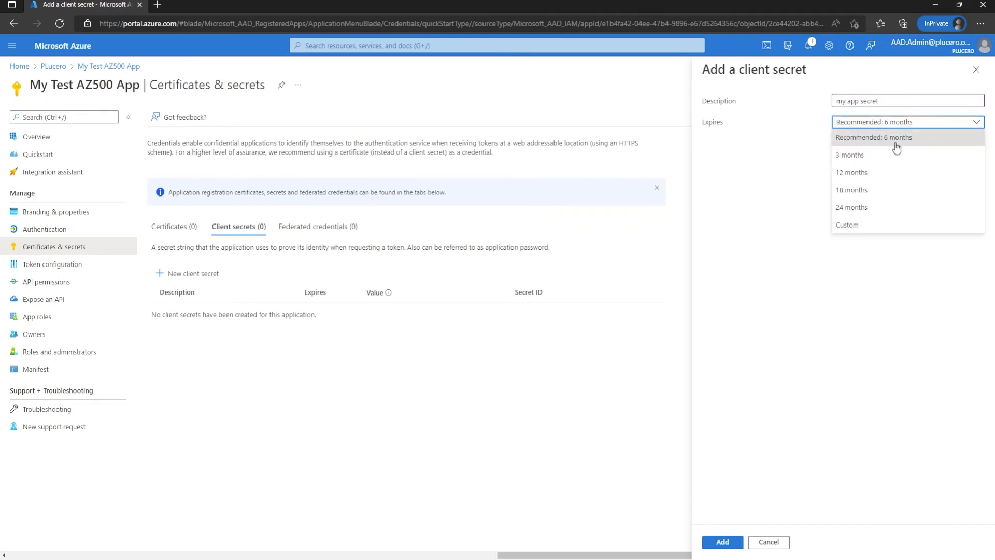
click(902, 141)
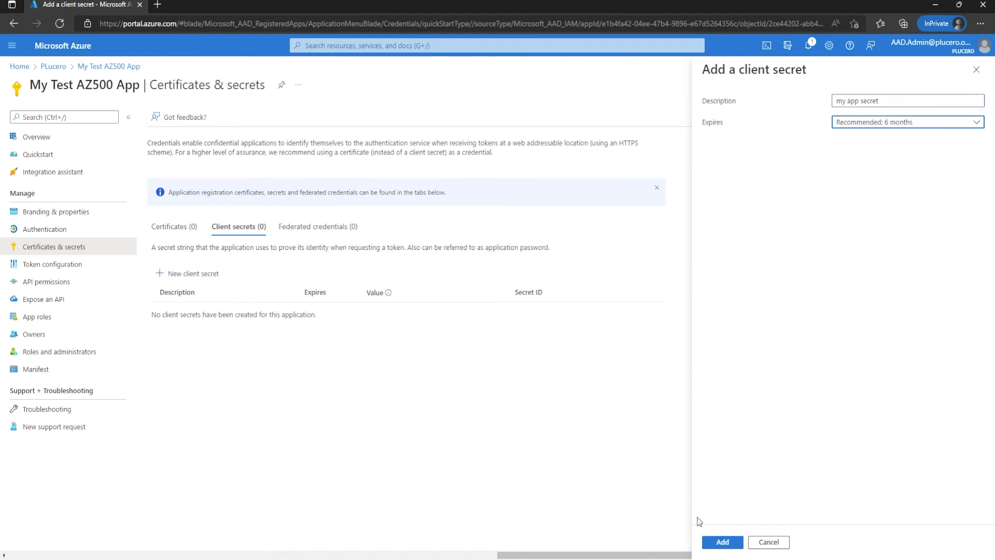
click(717, 542)
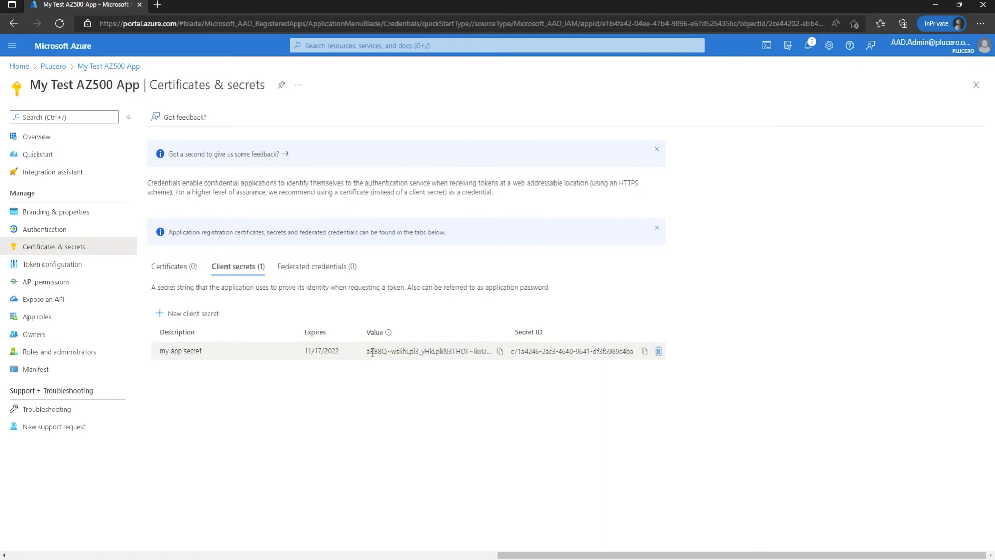
Step: Copy the value of the new client secret to the clipboard
drag(367, 351, 497, 362)
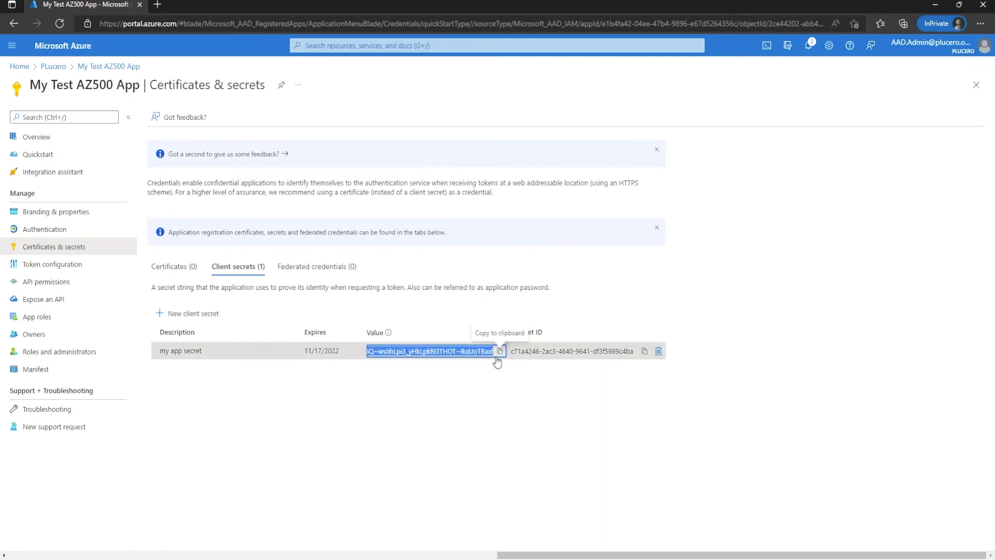
double_click(463, 352)
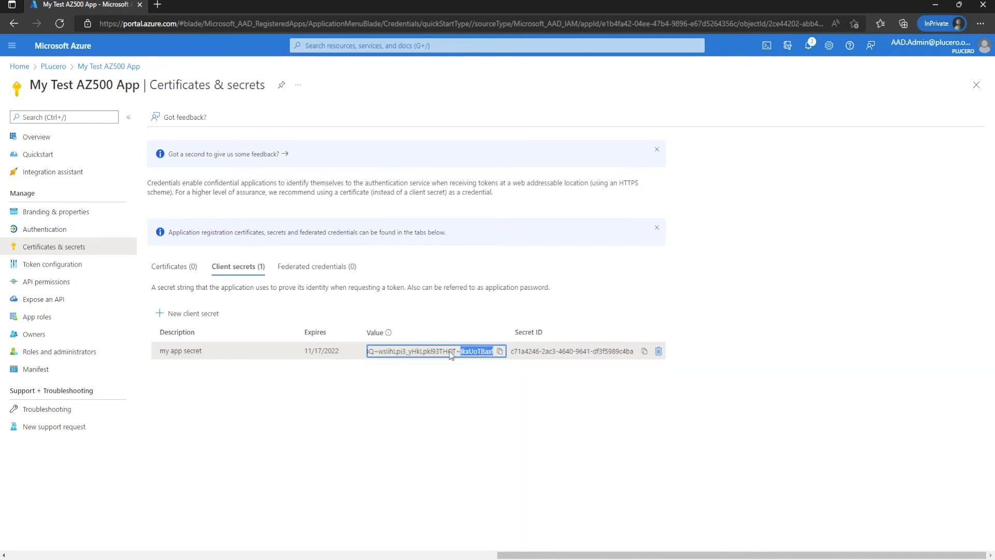
triple_click(452, 355)
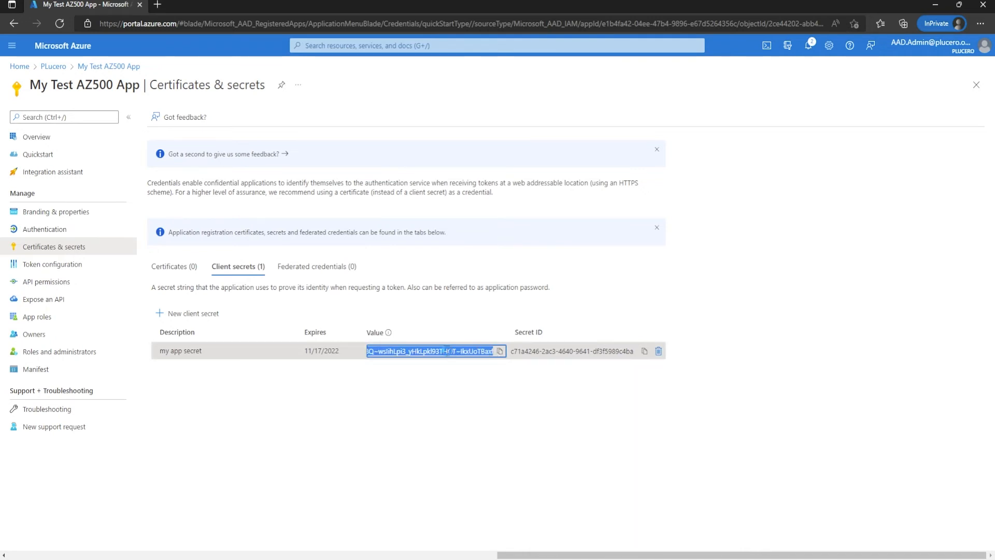
click(503, 370)
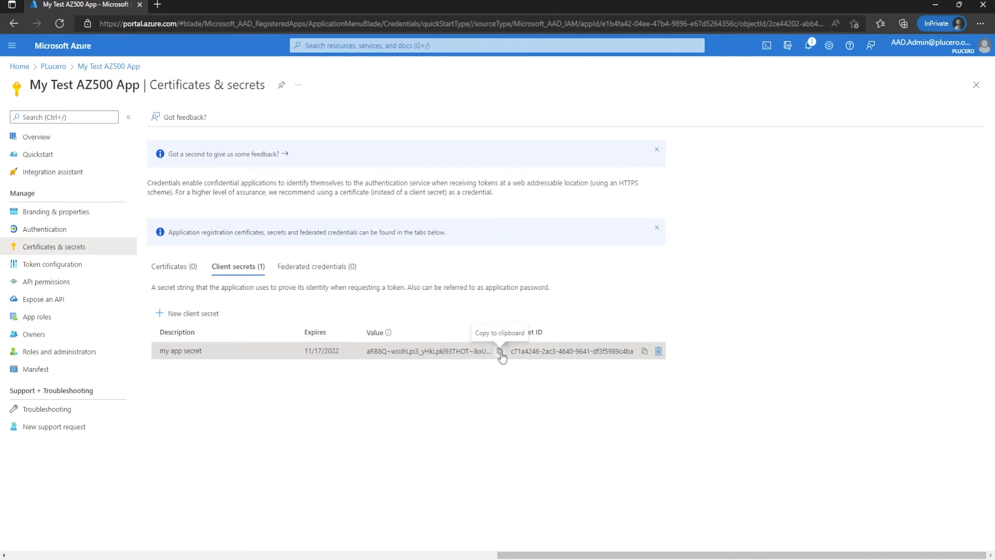
click(501, 352)
Step: Review the app's certificates list, and reload the page to inspect how the client secret's value is shown
click(173, 266)
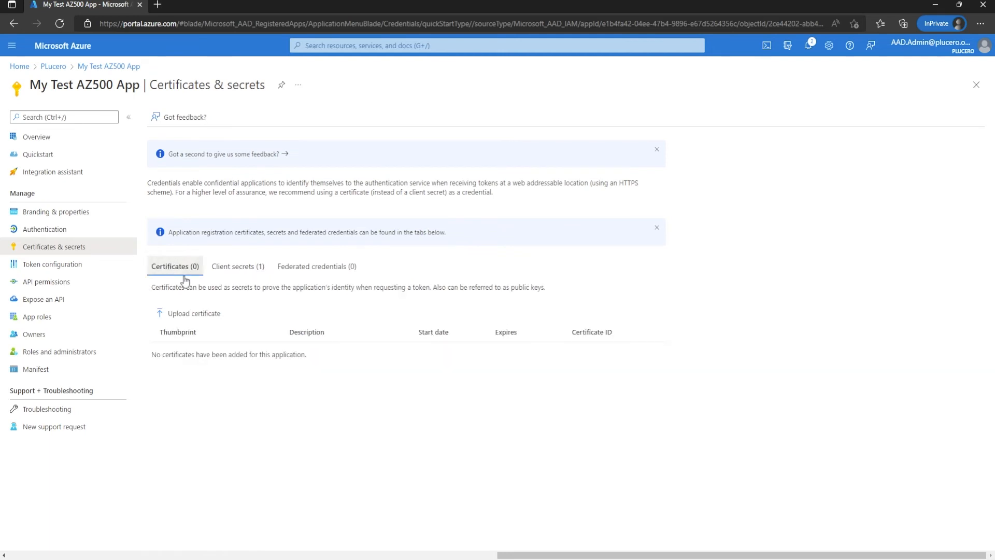
click(230, 268)
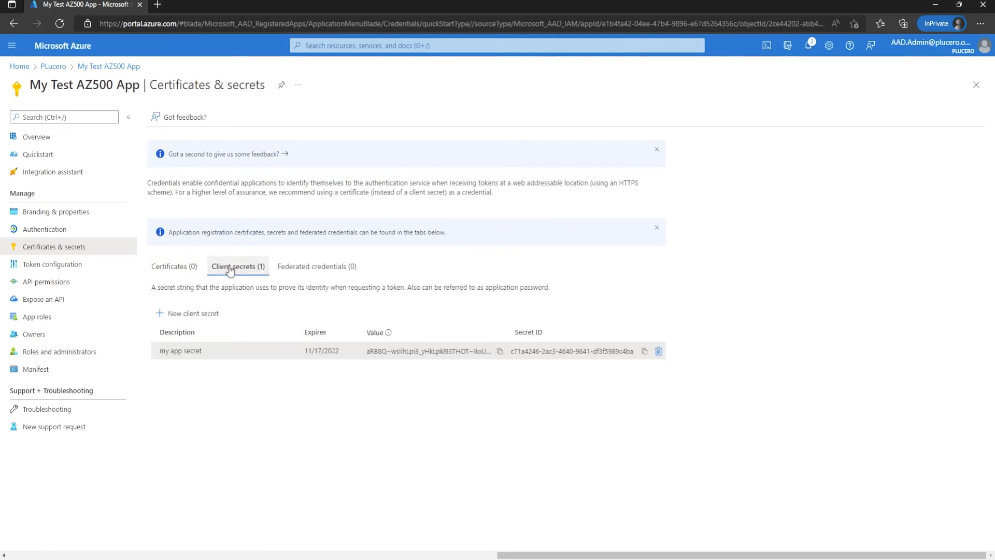
click(59, 23)
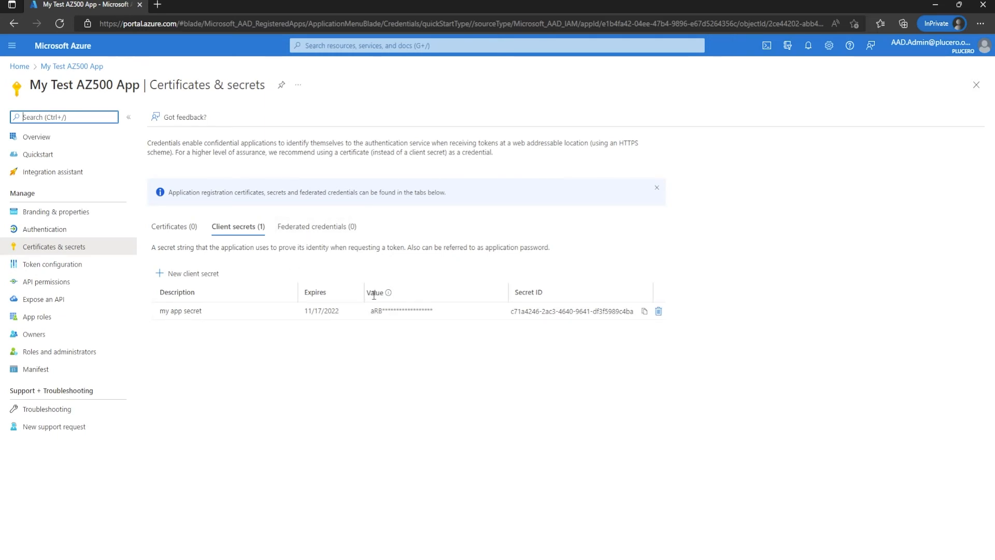
drag(382, 311, 437, 320)
click(415, 363)
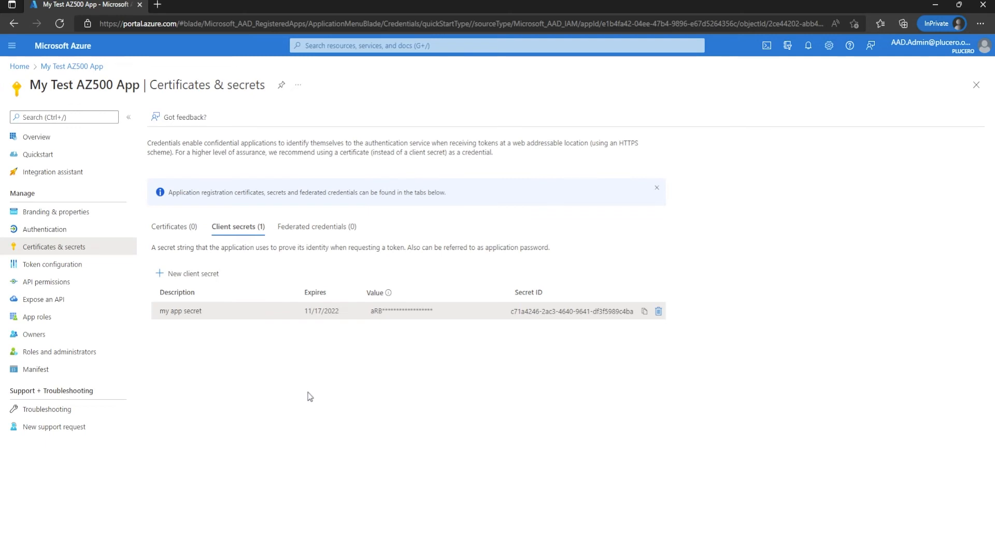
click(178, 229)
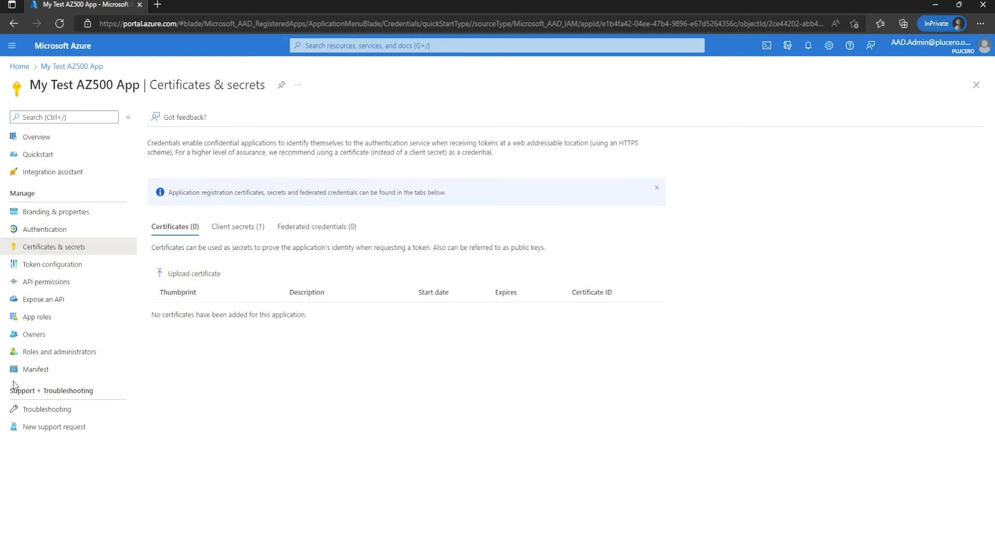
click(236, 226)
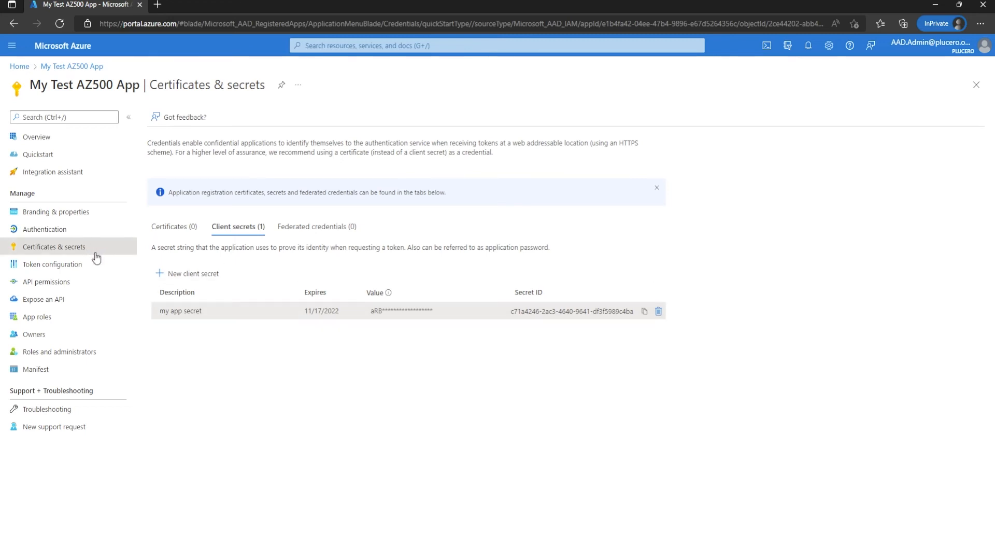
Step: Open the Expose an API settings of My Test AZ500 App
click(56, 302)
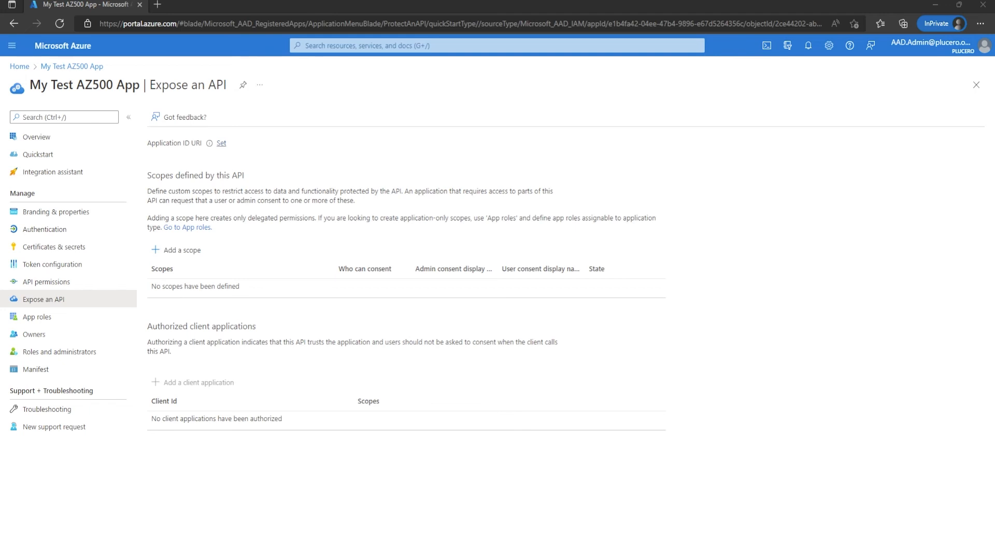
Step: Set the Application ID URI of My Test AZ500 App to the proposed default api:// address and save it
click(221, 143)
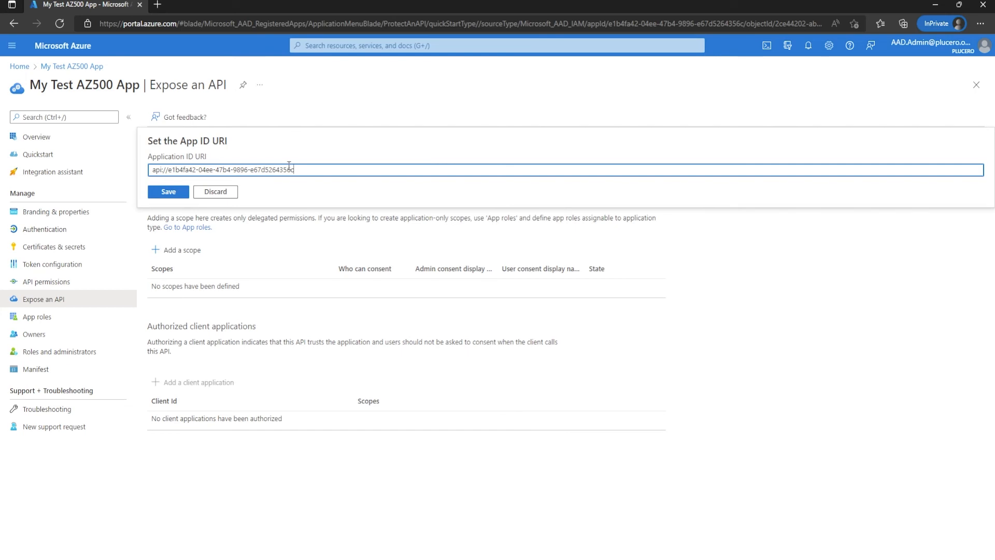
click(168, 192)
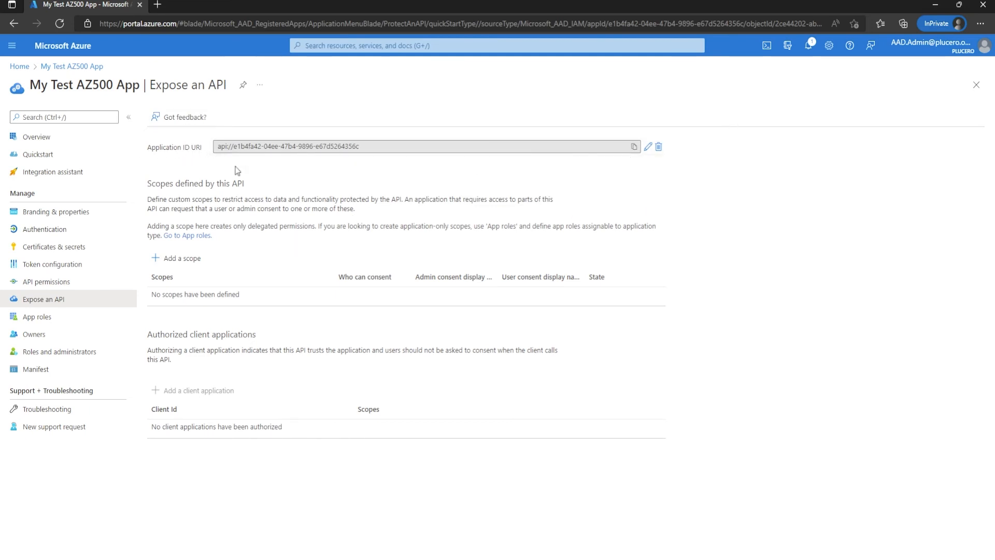
Step: Start a new API scope named File.Read and allow admins and users to consent to it
click(190, 263)
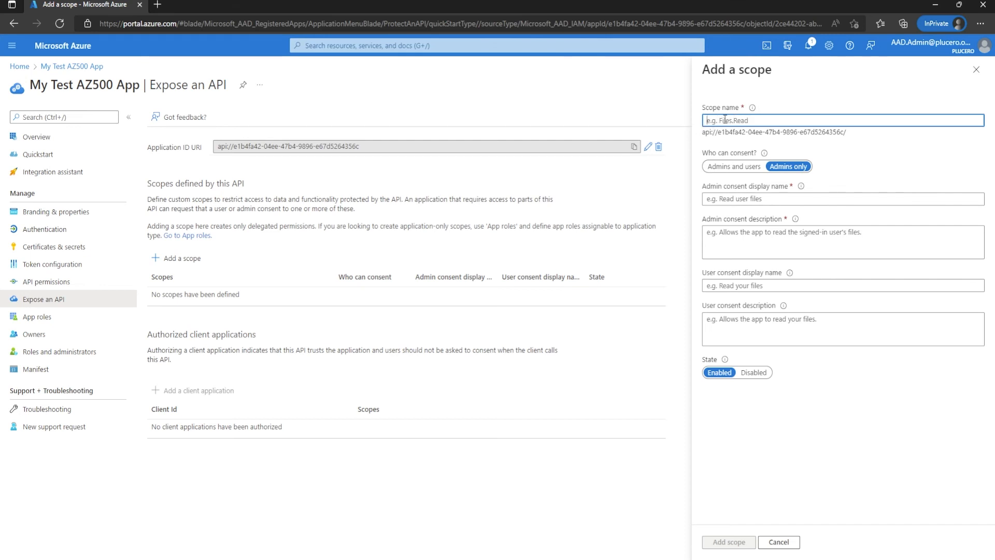
click(834, 89)
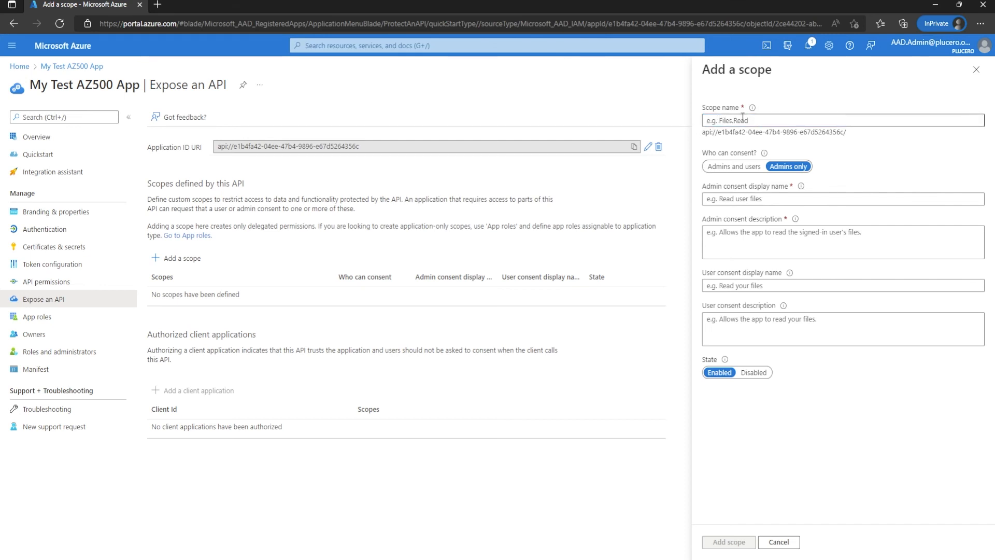
click(750, 120)
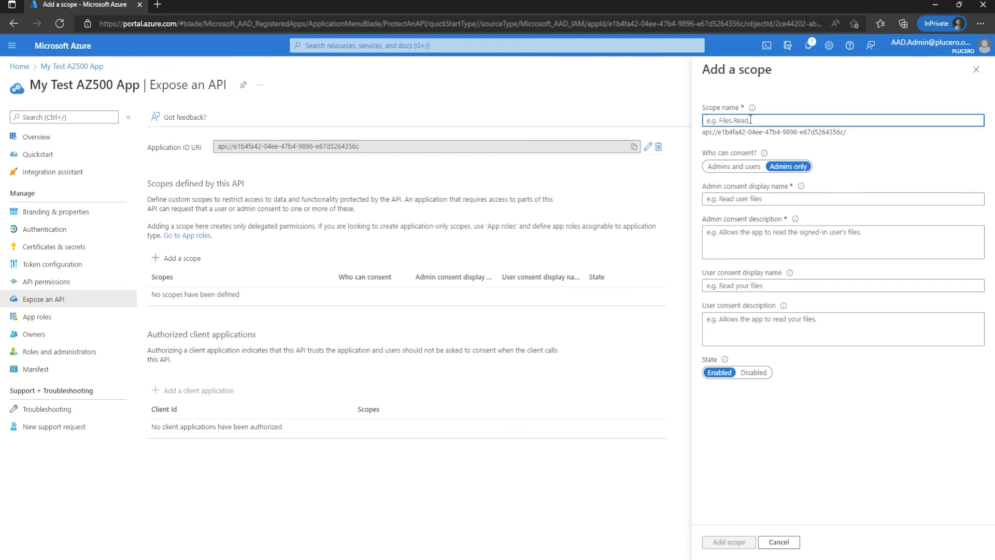
text(File)
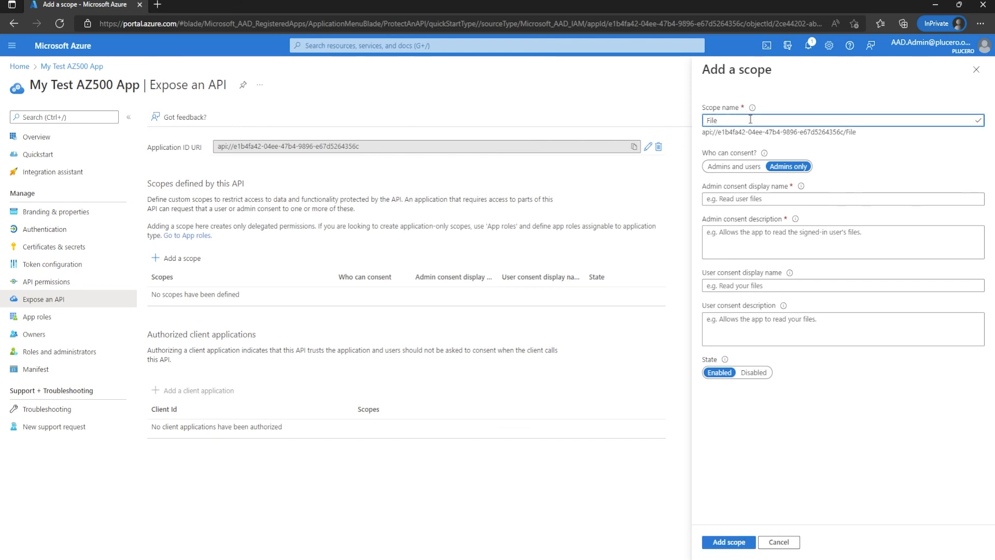
text(.re)
text(Read)
double_click(714, 121)
drag(735, 121, 718, 122)
mouse_move(717, 120)
mouse_down()
mouse_move(708, 121)
mouse_move(734, 121)
mouse_move(719, 121)
mouse_up()
click(718, 122)
click(734, 167)
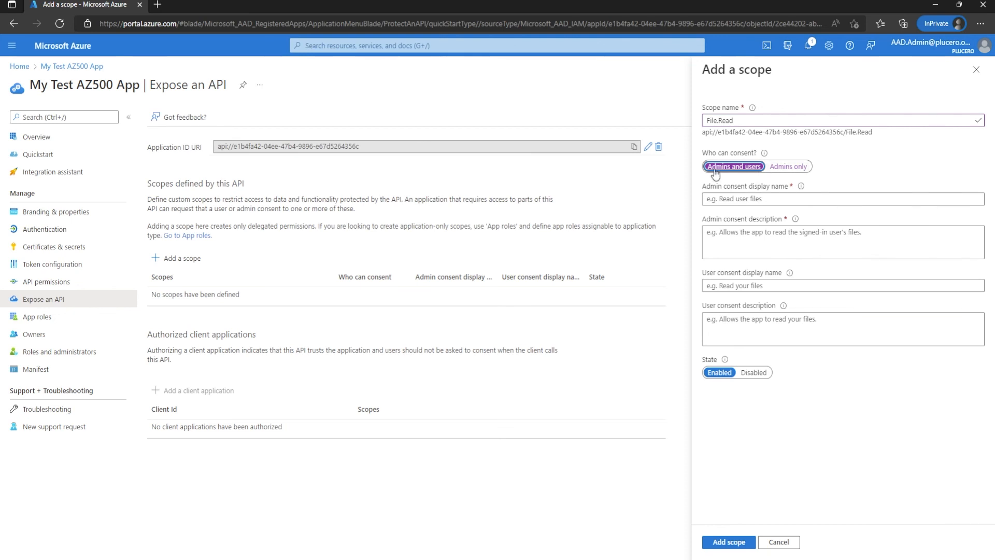
Step: Enter the admin consent display name "File Read" and description "Read files to my application", and add the enabled scope
click(740, 200)
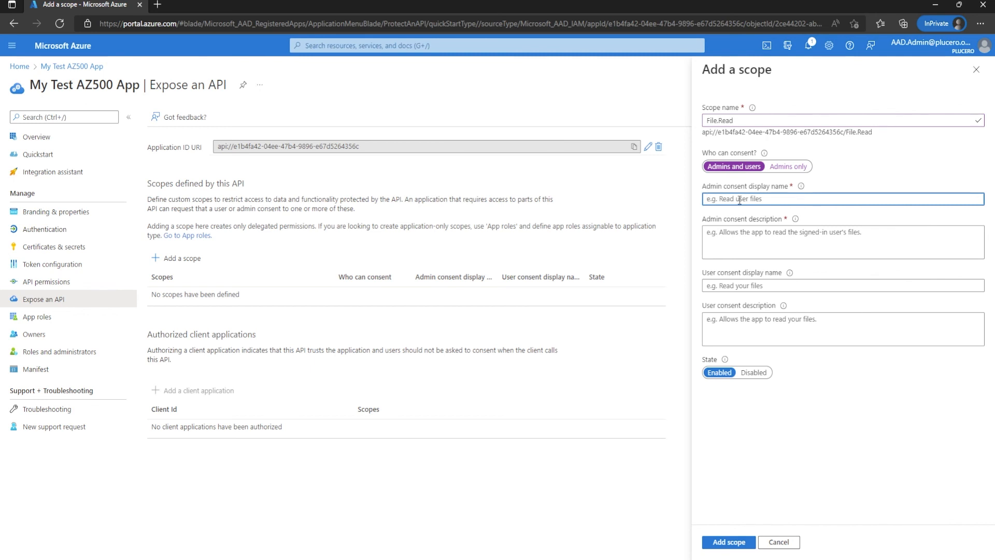
text(File Read)
key(Tab)
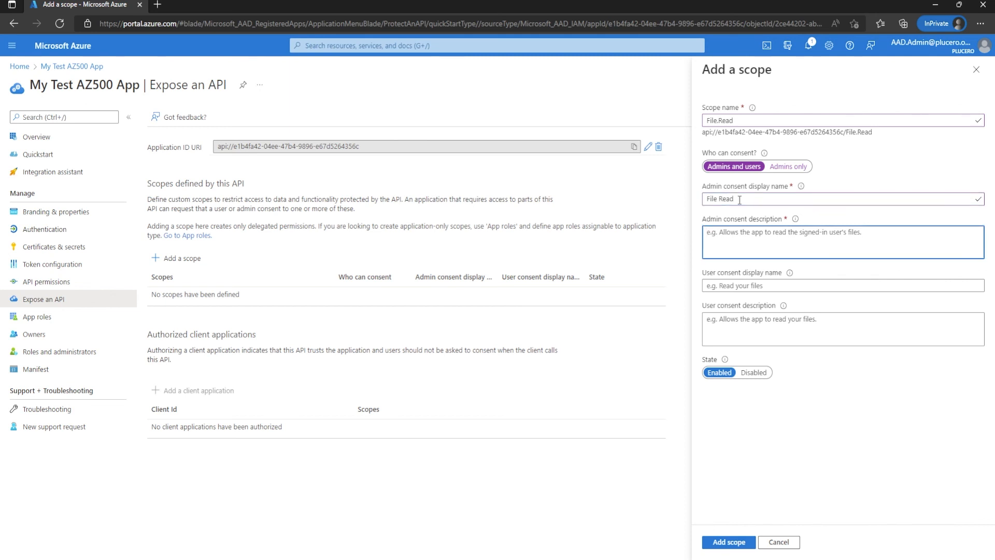
text(Read files to my application)
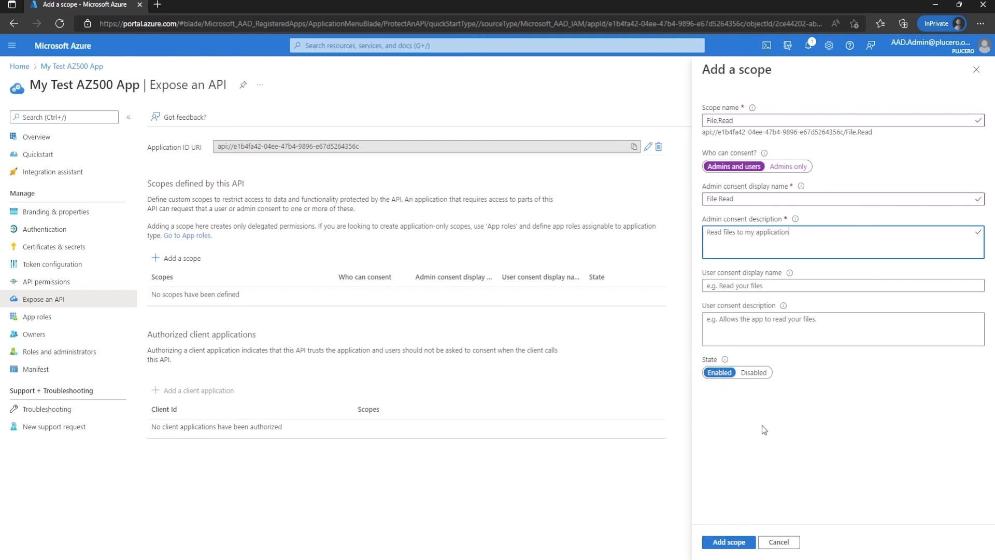
click(731, 542)
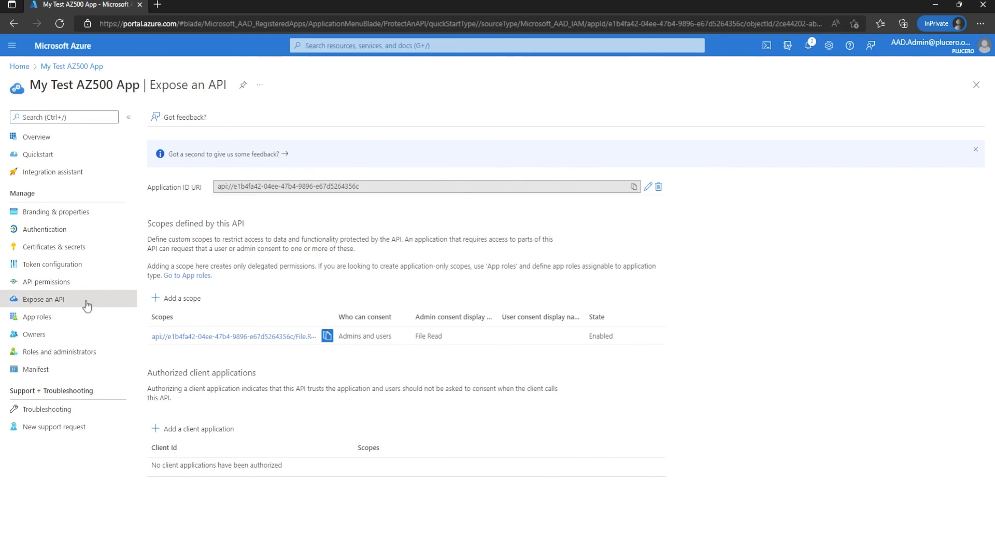
Step: Add the File.Read delegated permission exposed by My Test AZ500 App to the app's configured API permissions
click(36, 283)
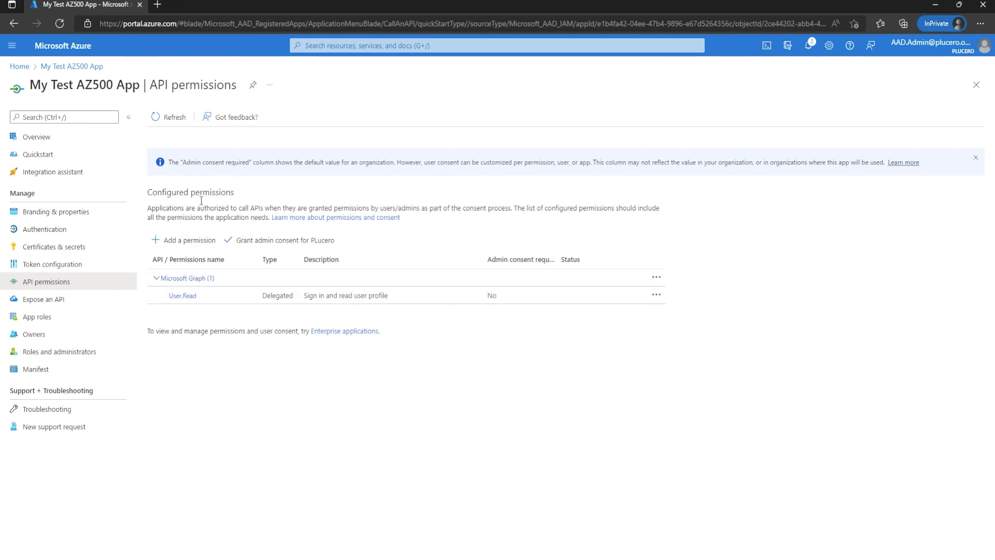
click(186, 240)
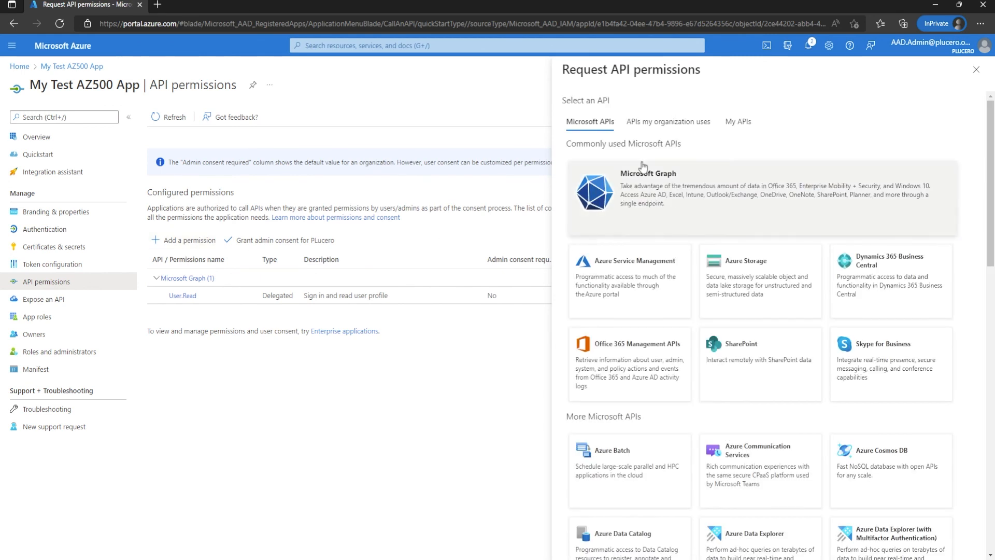
click(738, 124)
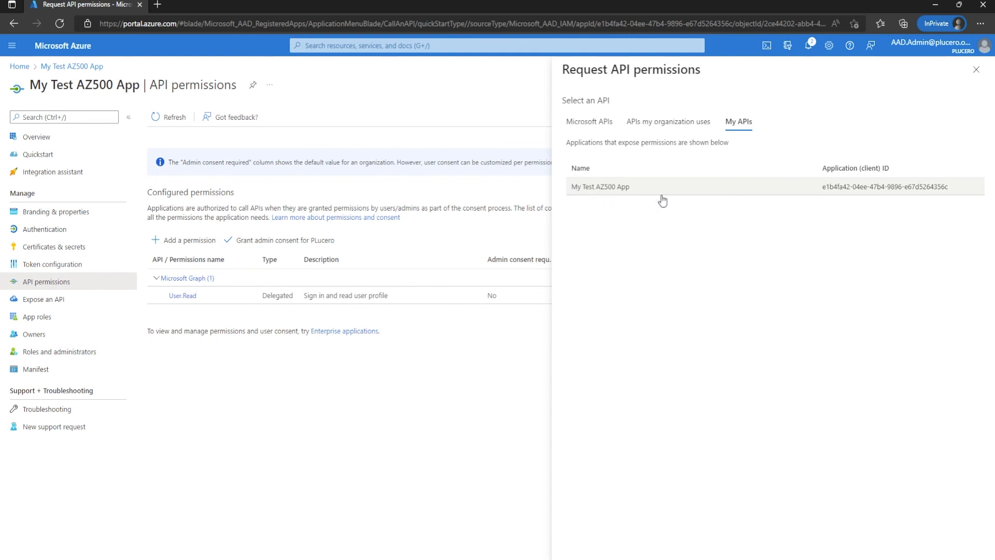
click(617, 192)
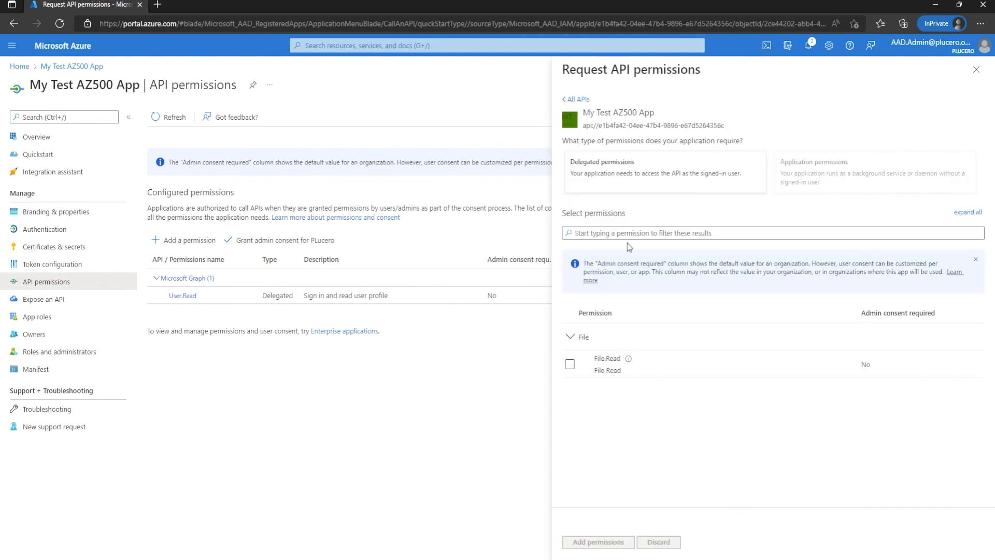
click(607, 234)
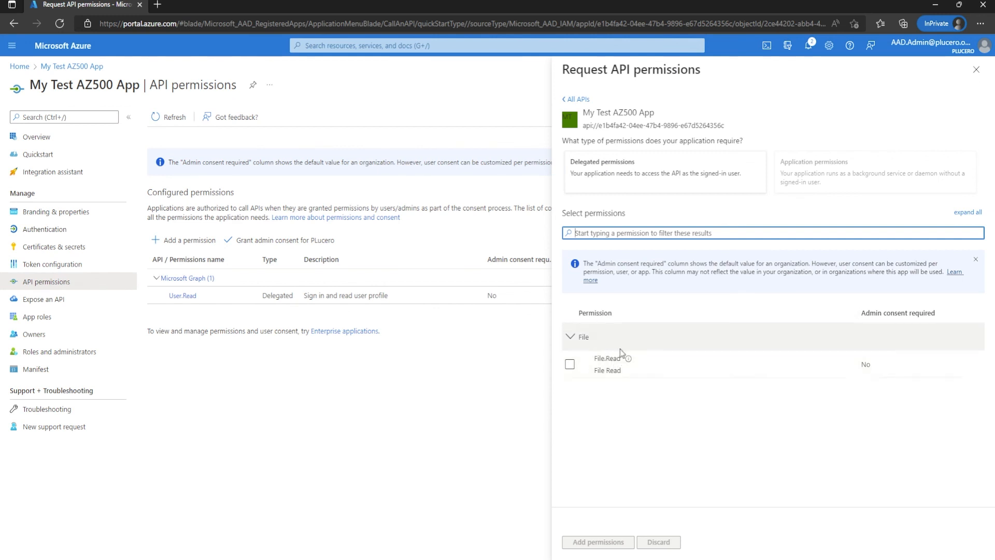
click(569, 364)
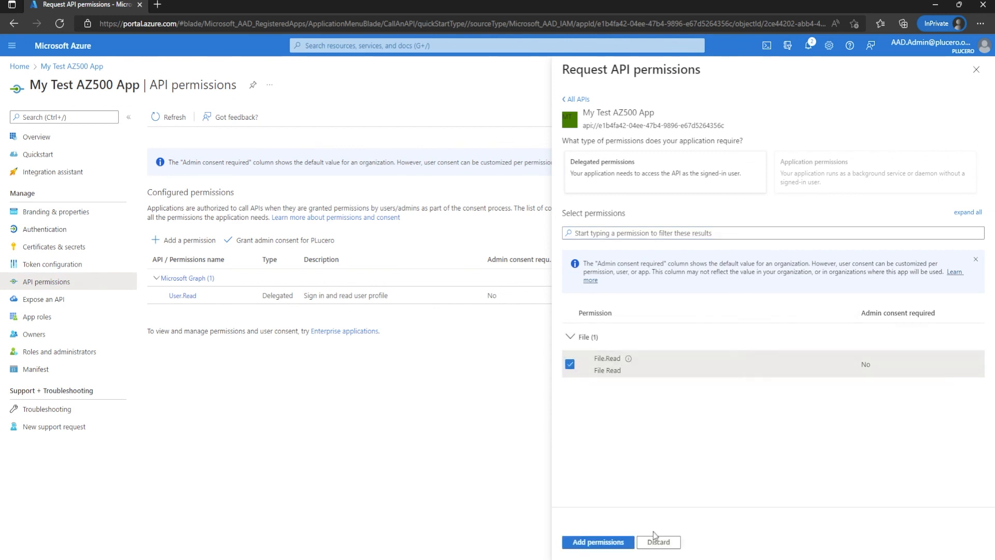
click(599, 543)
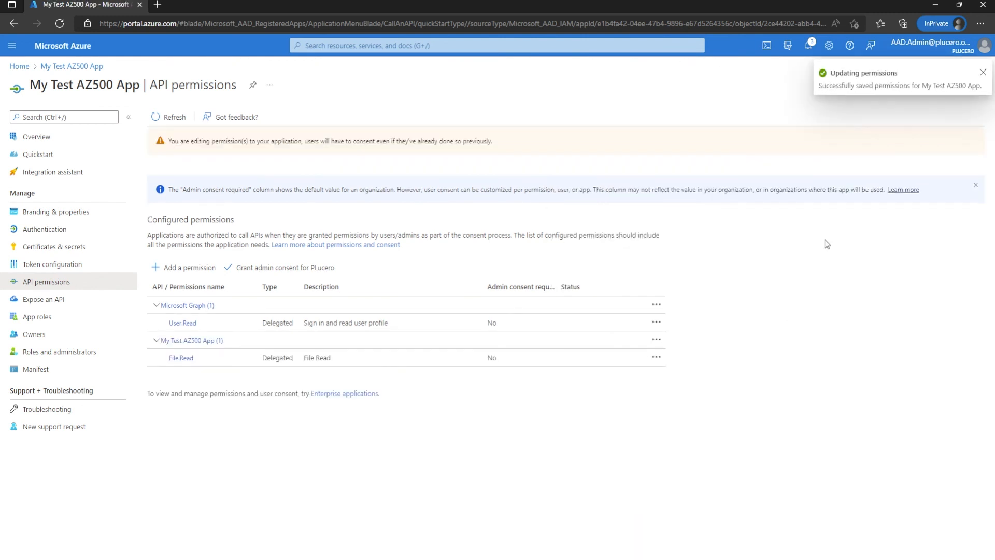